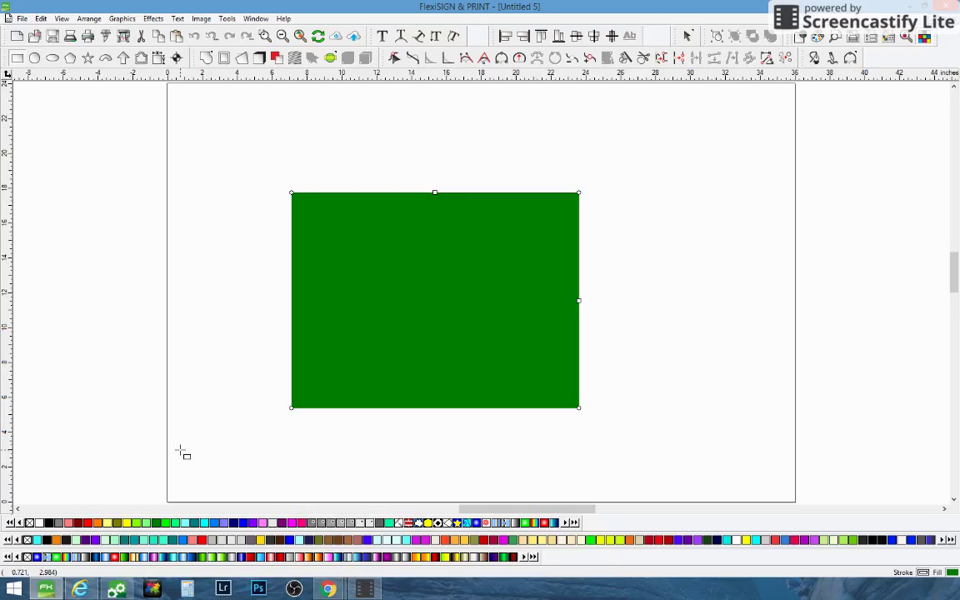
Fill the green rectangle with red and select the recolored rectangle.
right_click(181, 450)
left_click(196, 464)
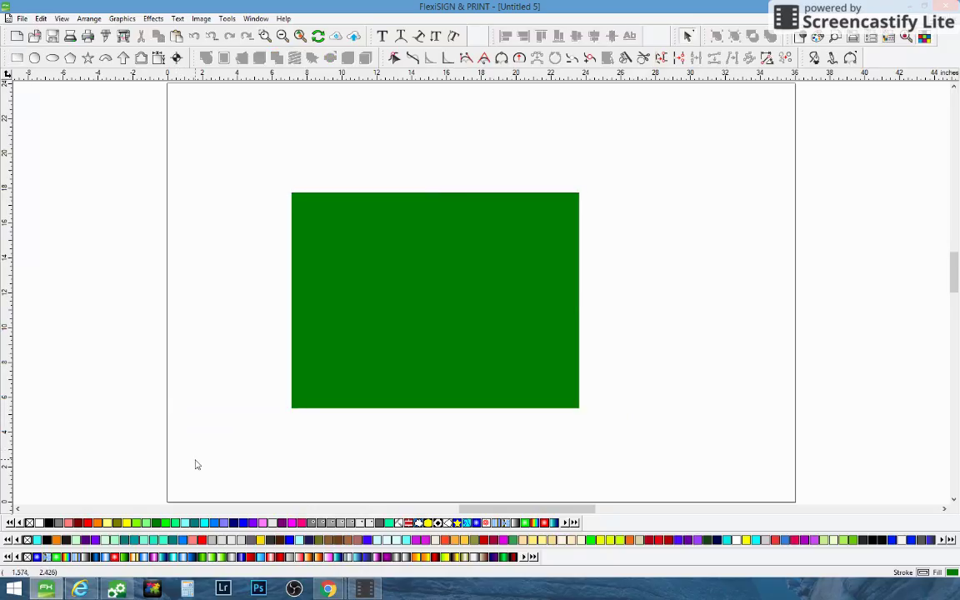
left_click(340, 398)
left_click(82, 523)
left_click(233, 408)
left_click_drag(263, 179, 611, 403)
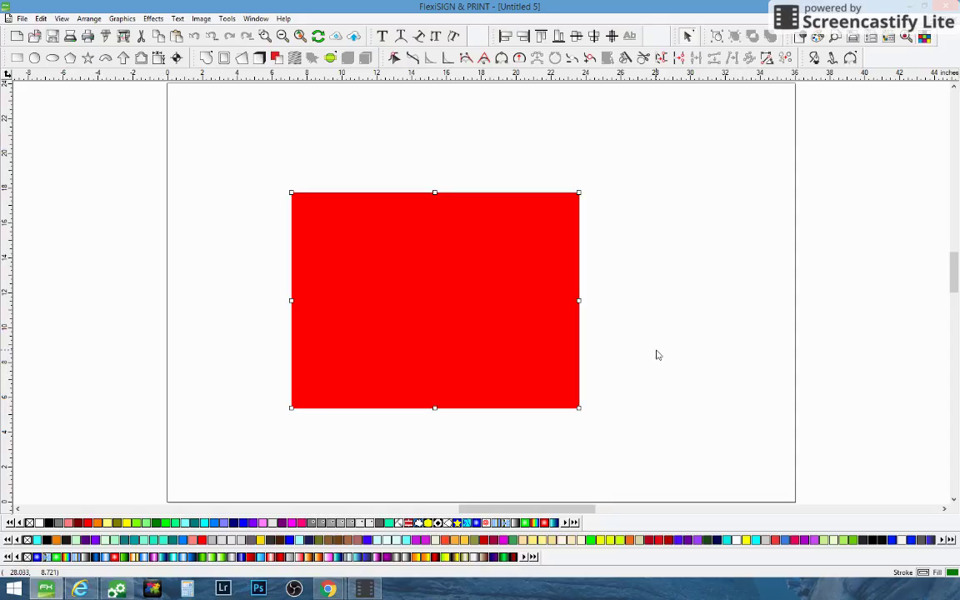
Move the red rectangle up and back down, leaving it slightly left of its starting place on the page.
left_click_drag(507, 375, 493, 322)
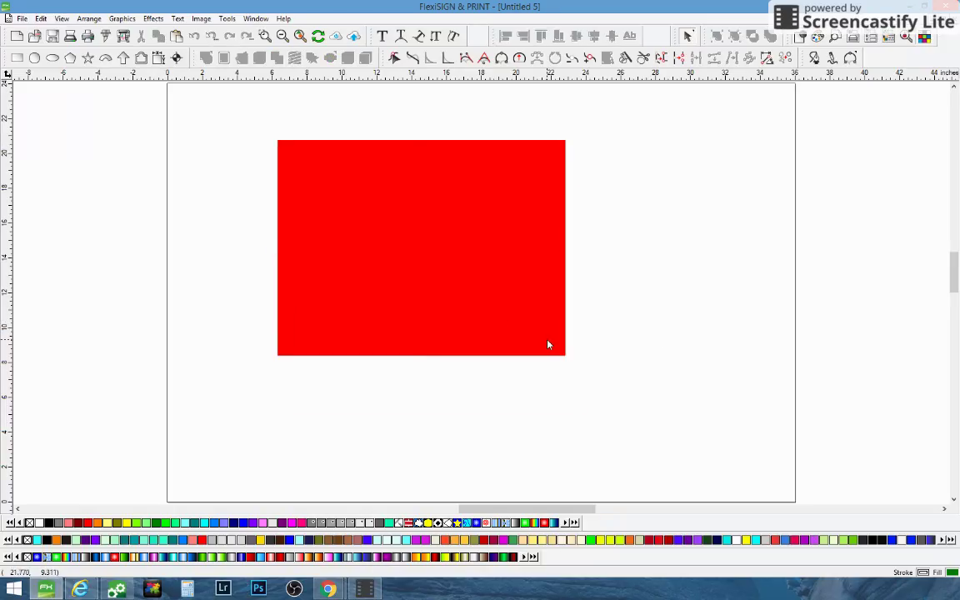
left_click_drag(504, 269, 506, 317)
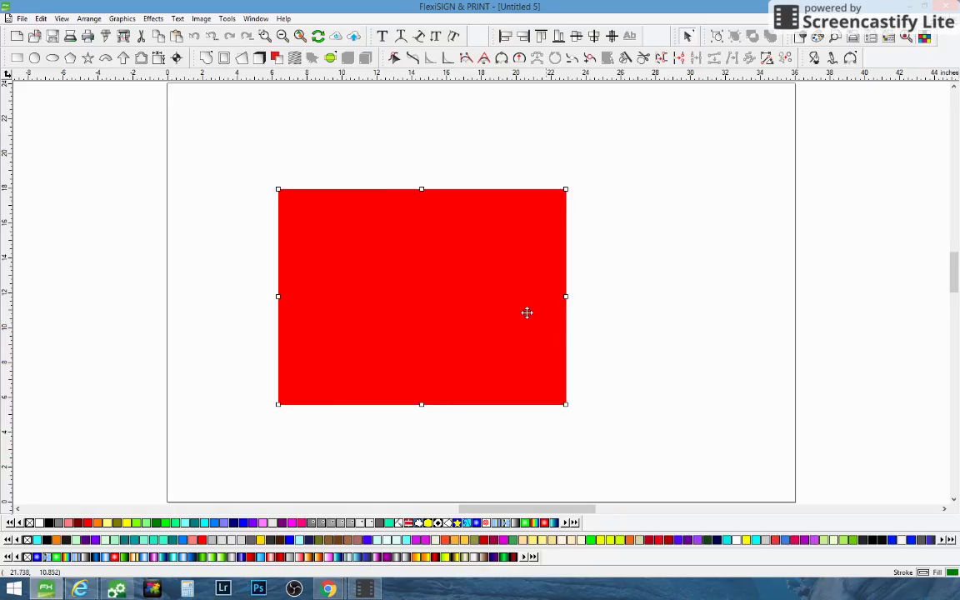
left_click(642, 326)
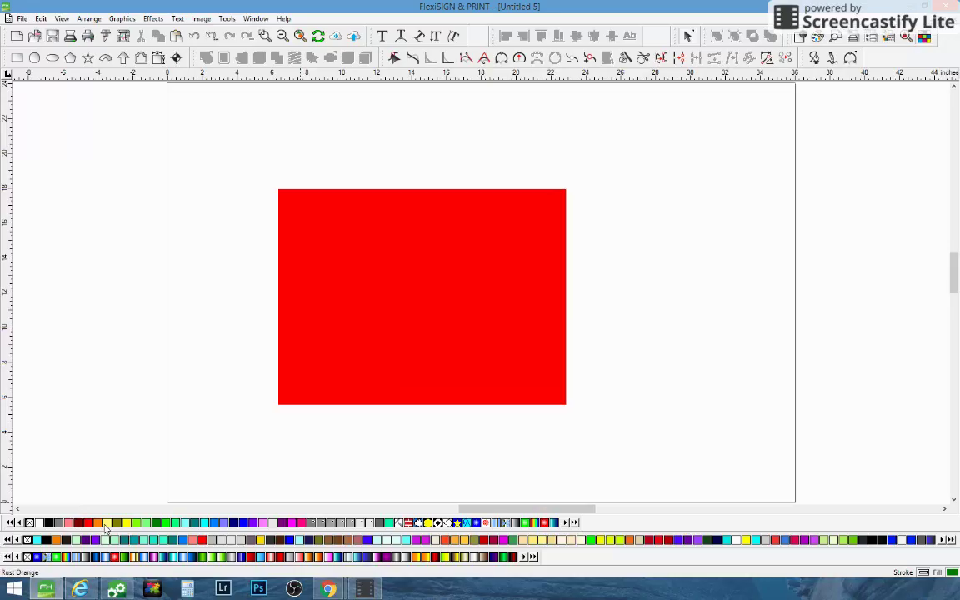
Check the red rectangle's RGB values in the Color Mixer, then close the mixer.
left_click(426, 358)
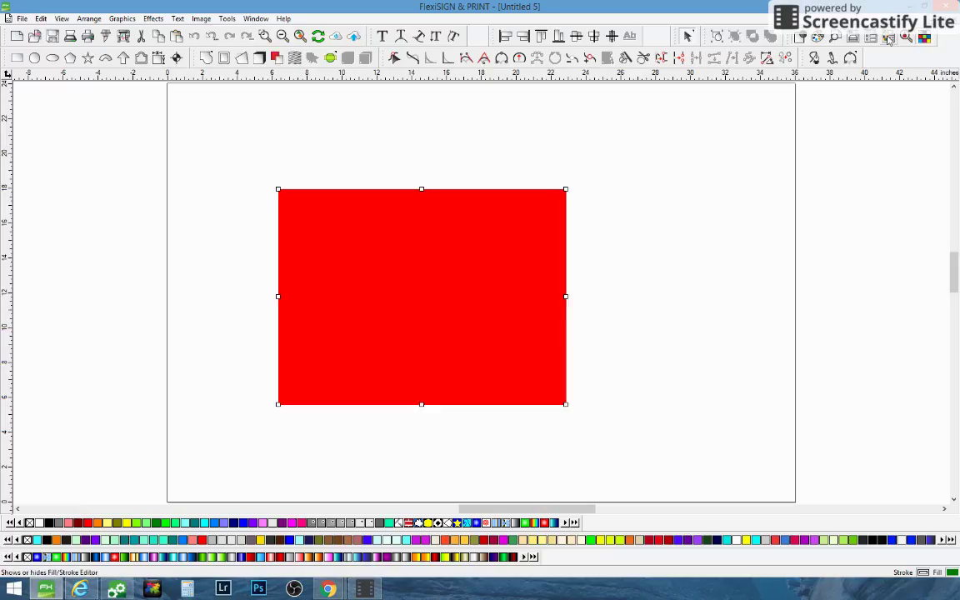
left_click(818, 38)
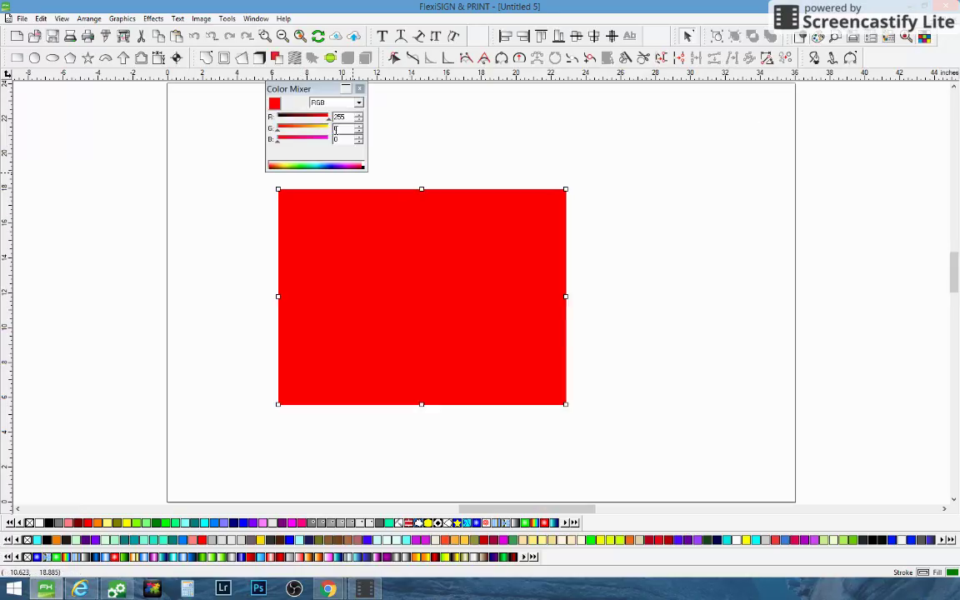
left_click(433, 137)
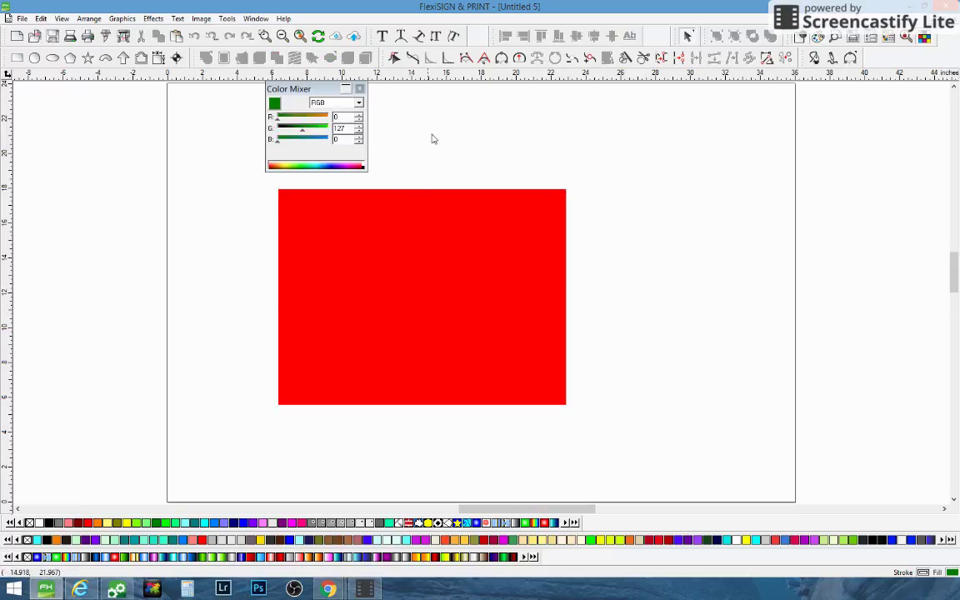
left_click(359, 89)
Send the red rectangle through RIP and Print to the VJ-1624 (ValueJet) with the send mode Hold in list.
left_click_drag(164, 158, 658, 439)
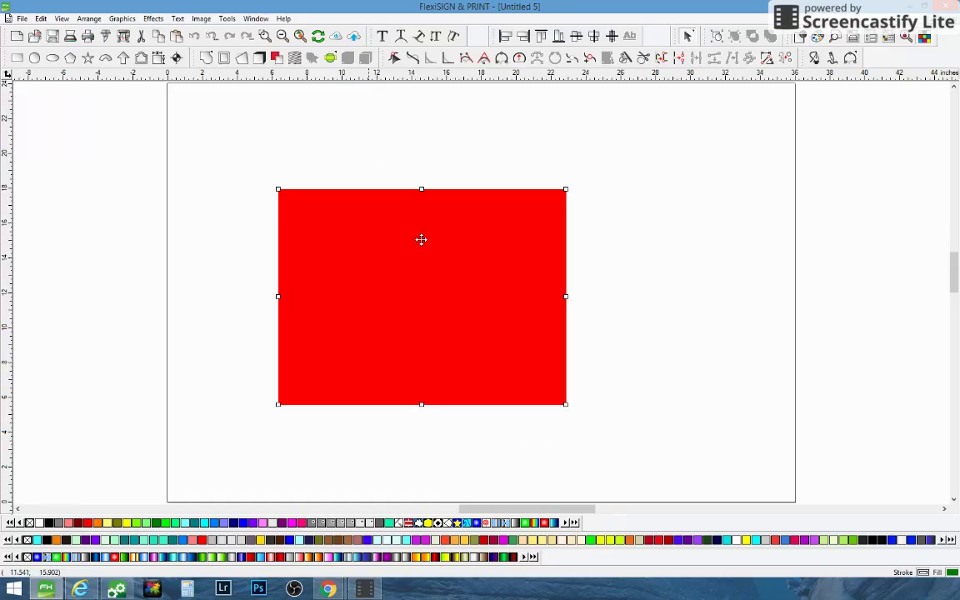
left_click_drag(239, 153, 642, 447)
left_click(123, 38)
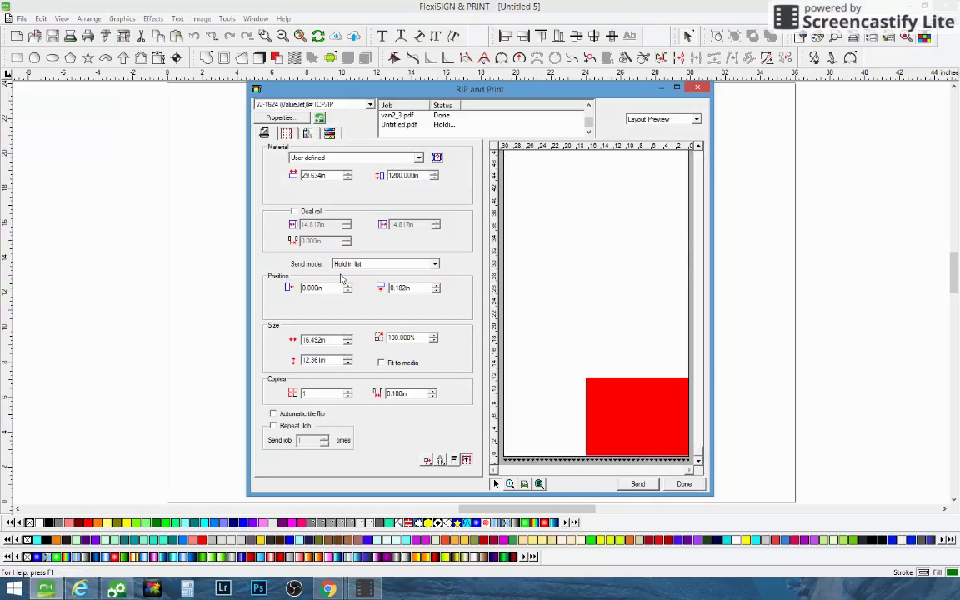
left_click(432, 264)
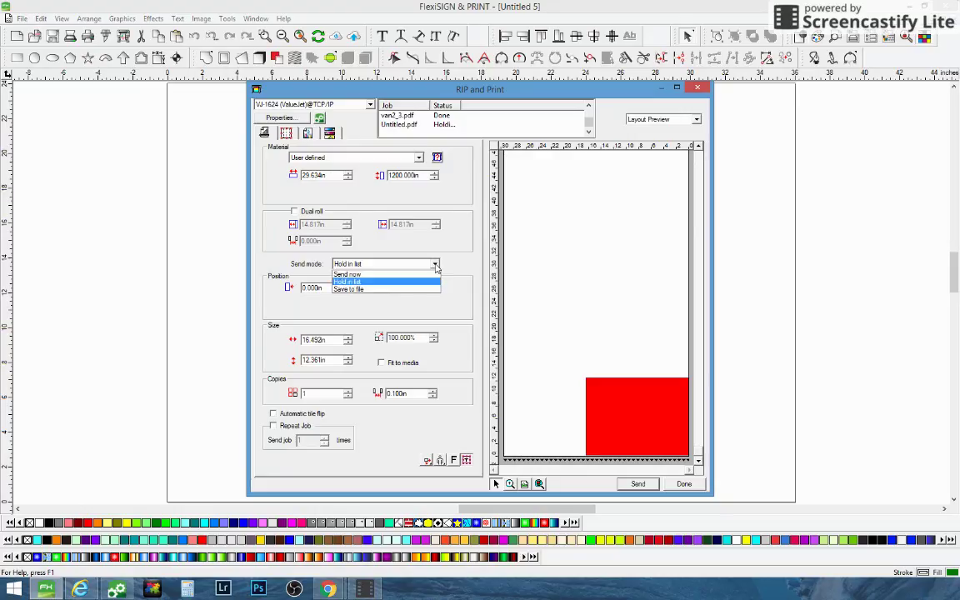
left_click(347, 282)
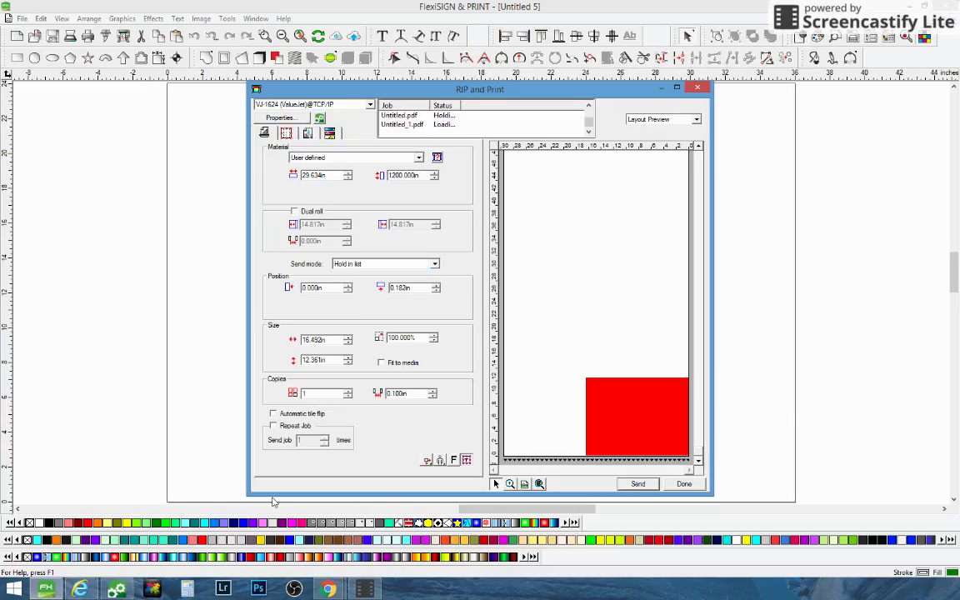
Switch to Production Manager and enlarge its window in height and width.
left_click(116, 590)
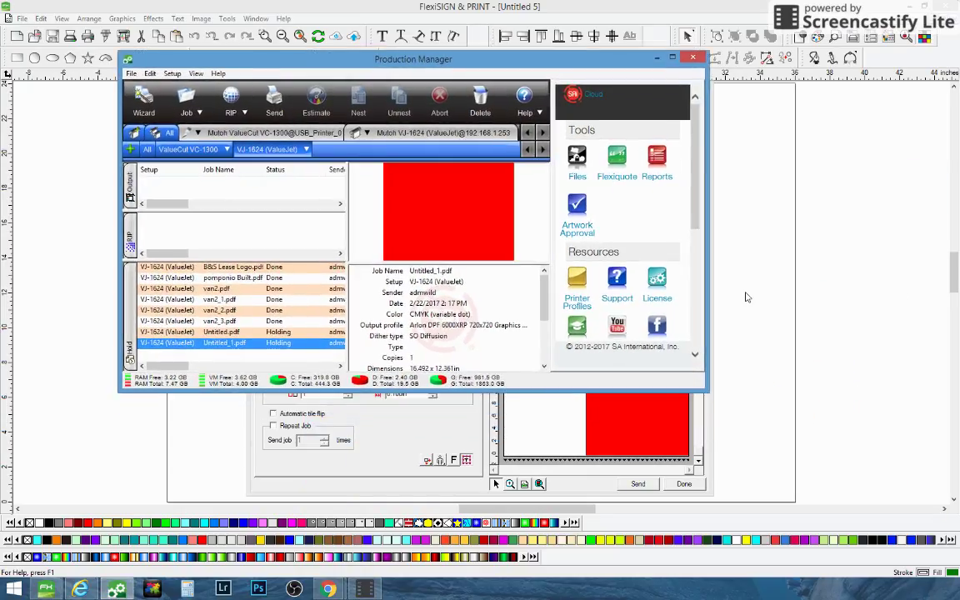
left_click_drag(604, 390, 605, 483)
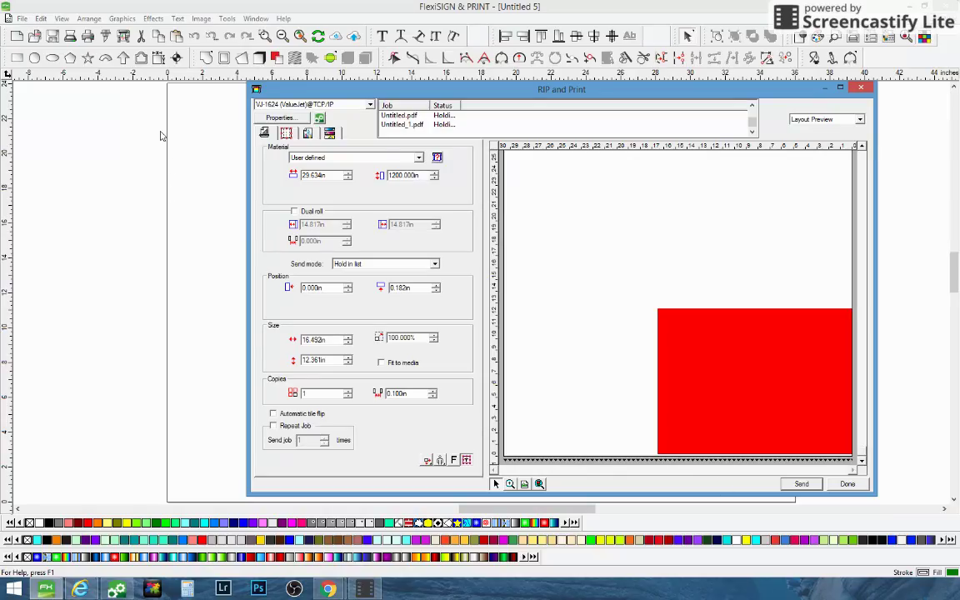
left_click(318, 119)
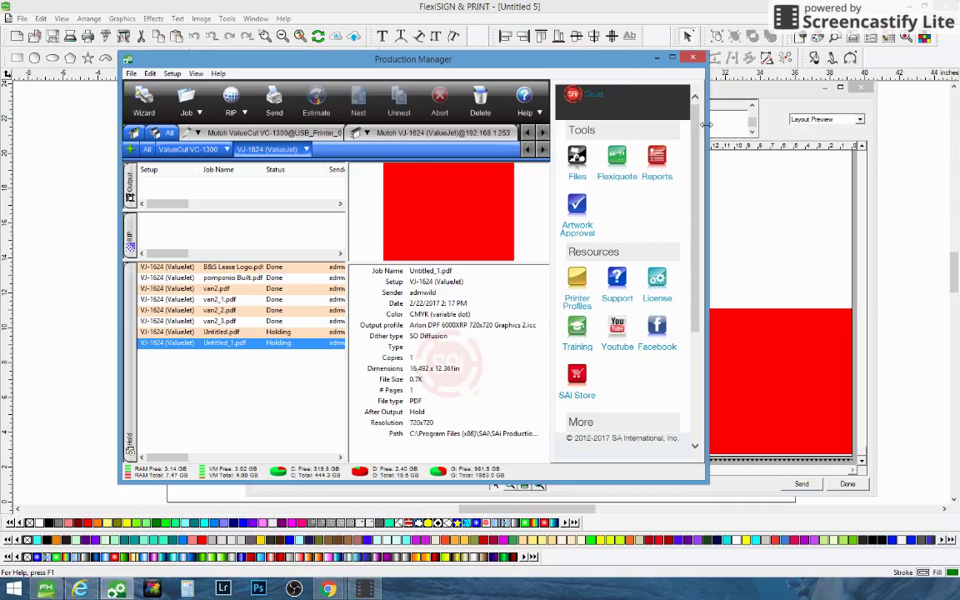
left_click_drag(705, 138, 869, 138)
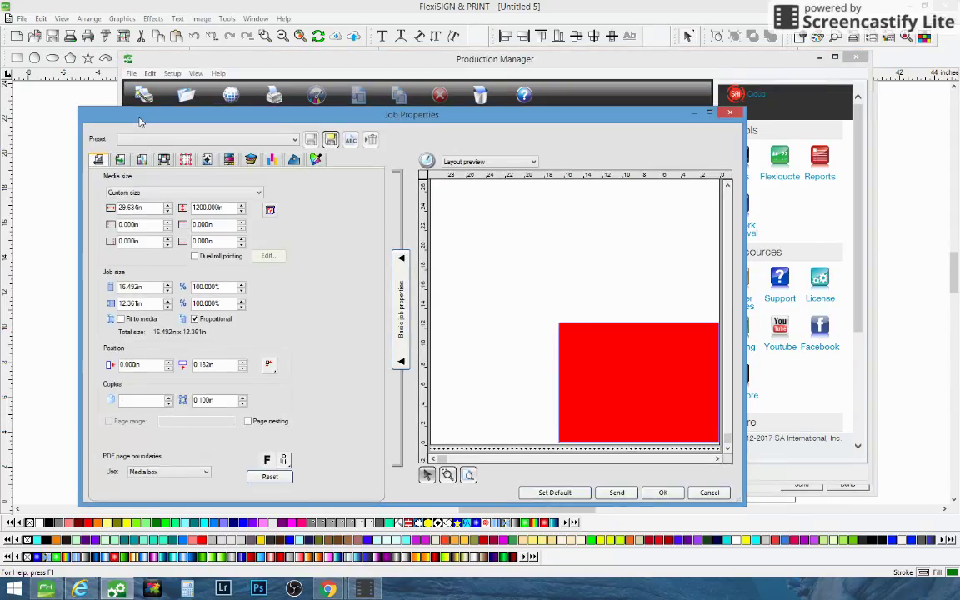
Review the held job's color management settings and the advanced vector rendering intent options, keeping Relative colorimetric.
left_click_drag(143, 108, 142, 72)
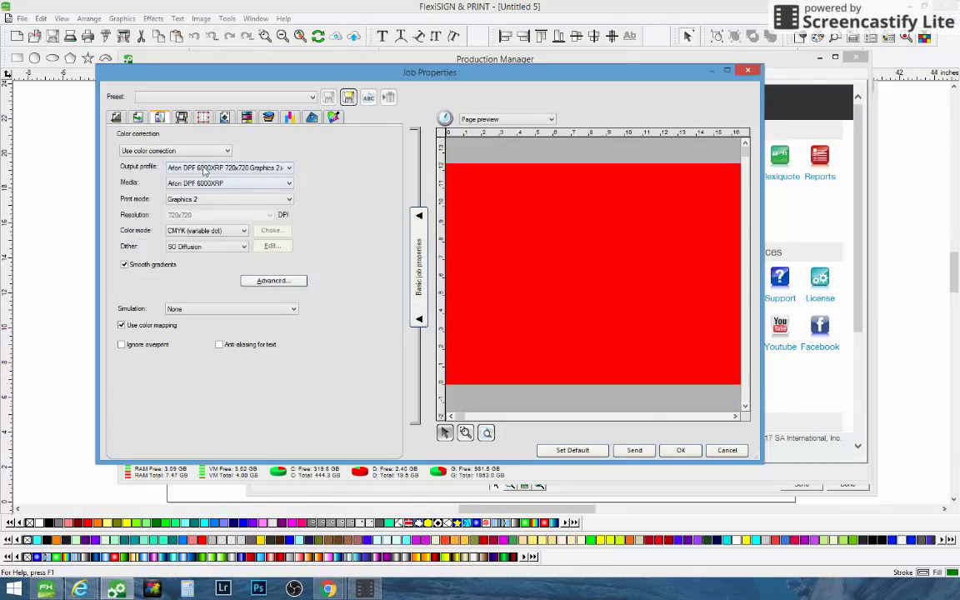
left_click(281, 282)
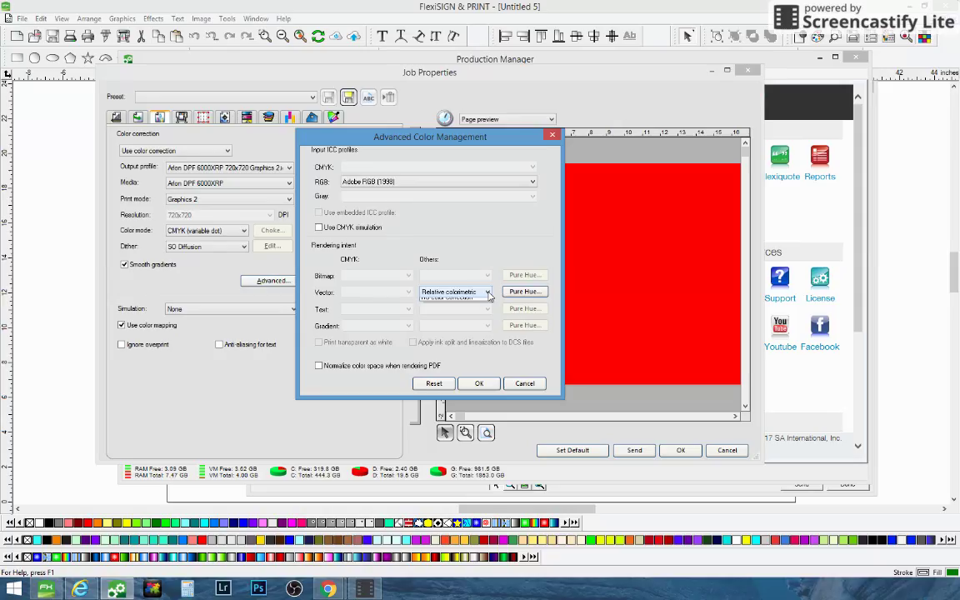
left_click(488, 293)
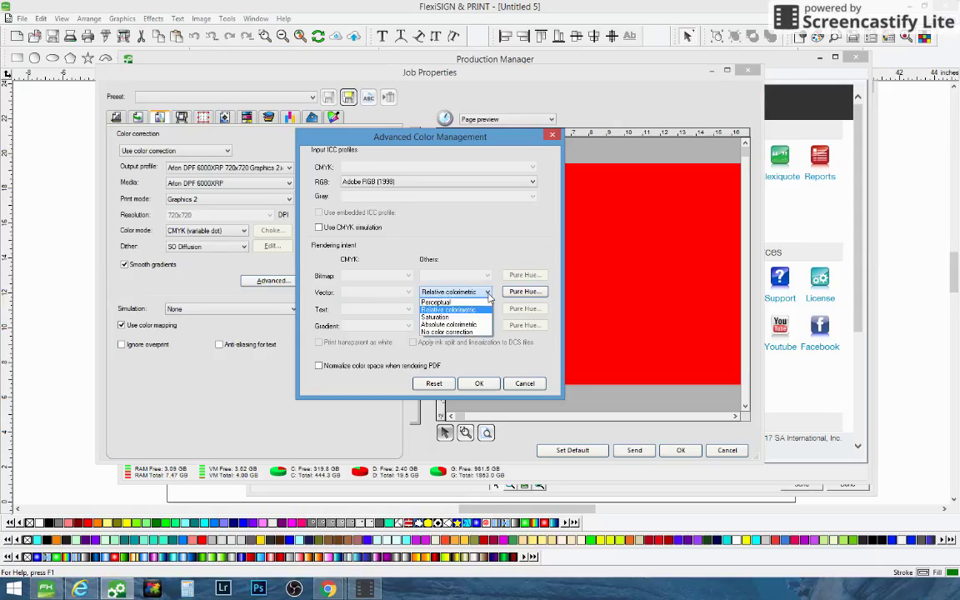
left_click(488, 293)
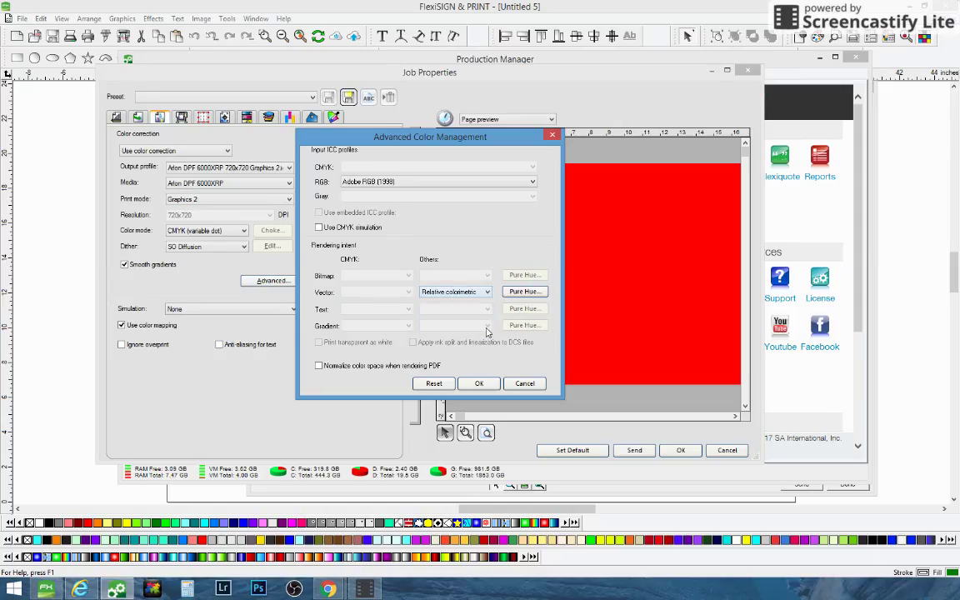
left_click(482, 384)
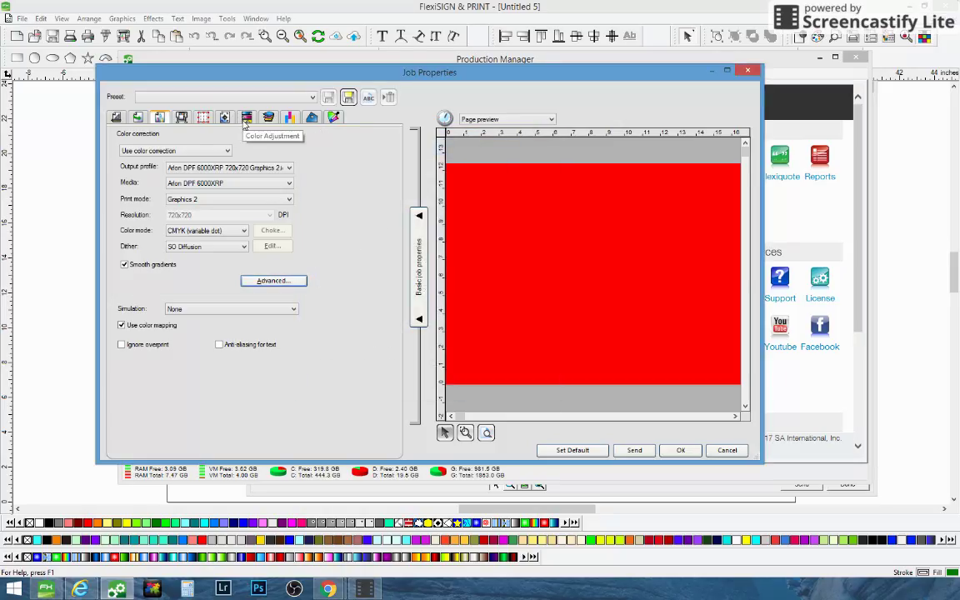
Turn on the color adjustment preview and raise the Magenta channel curve to 67.83% output at 48% input.
left_click(246, 118)
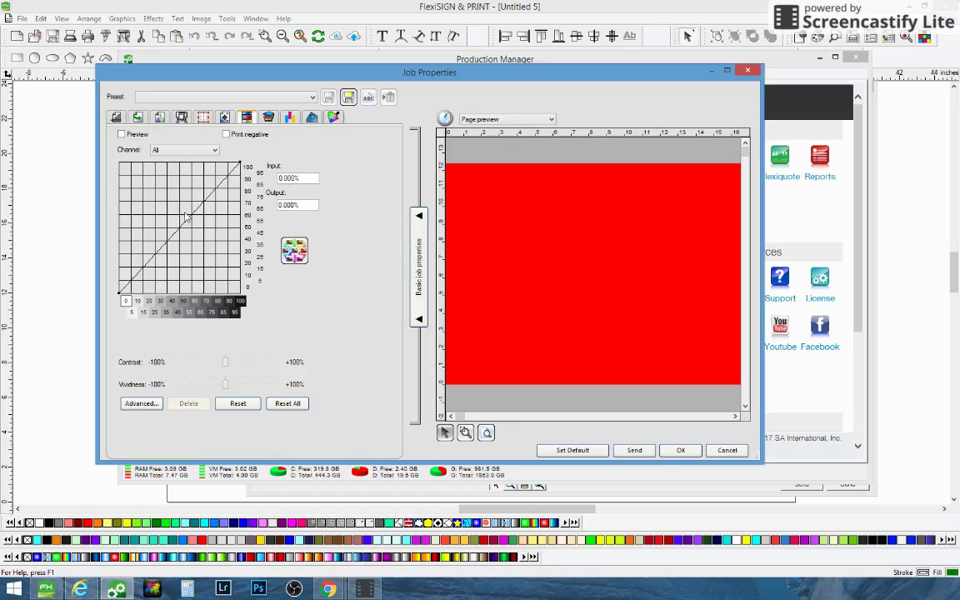
left_click(121, 134)
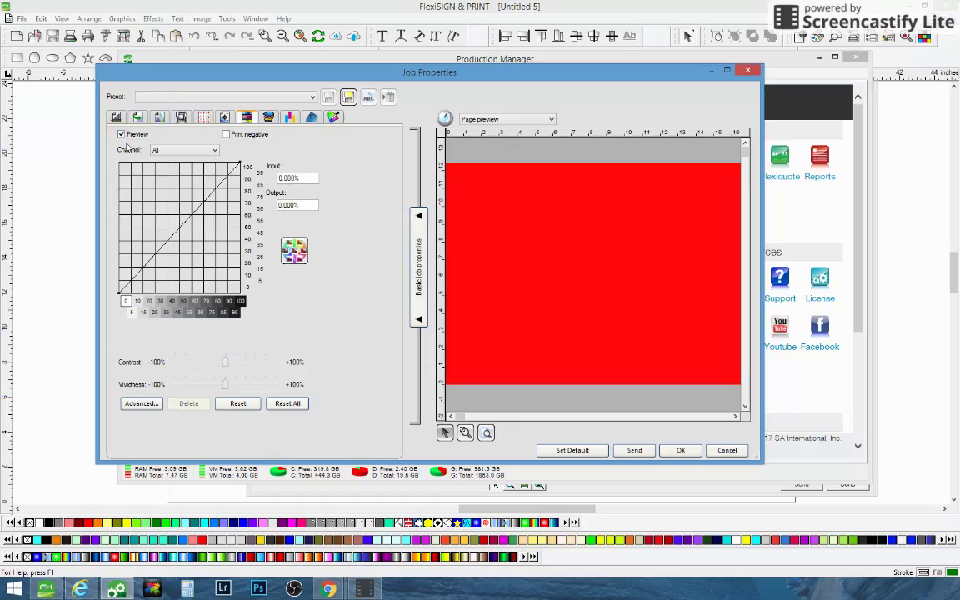
left_click(216, 151)
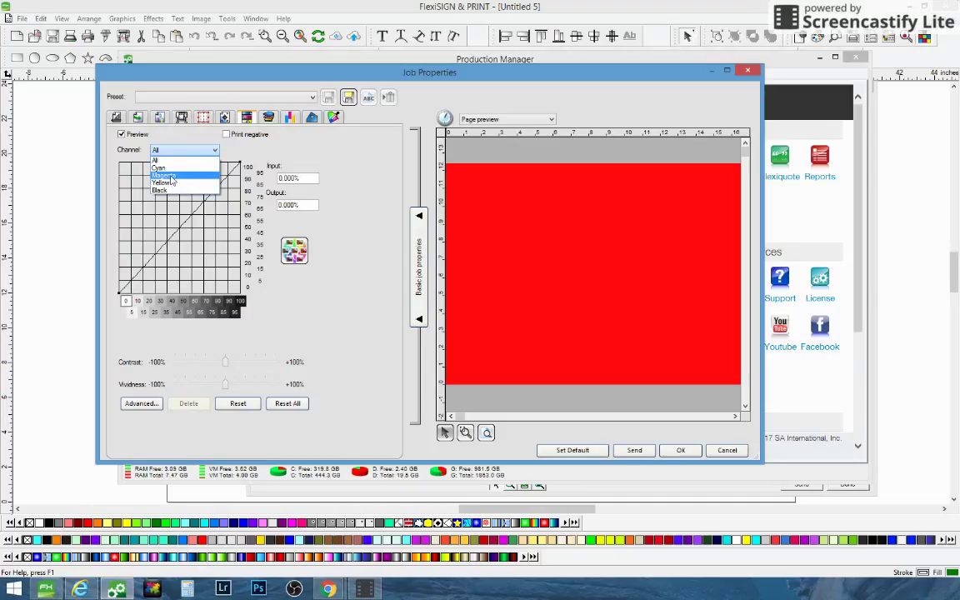
left_click(164, 175)
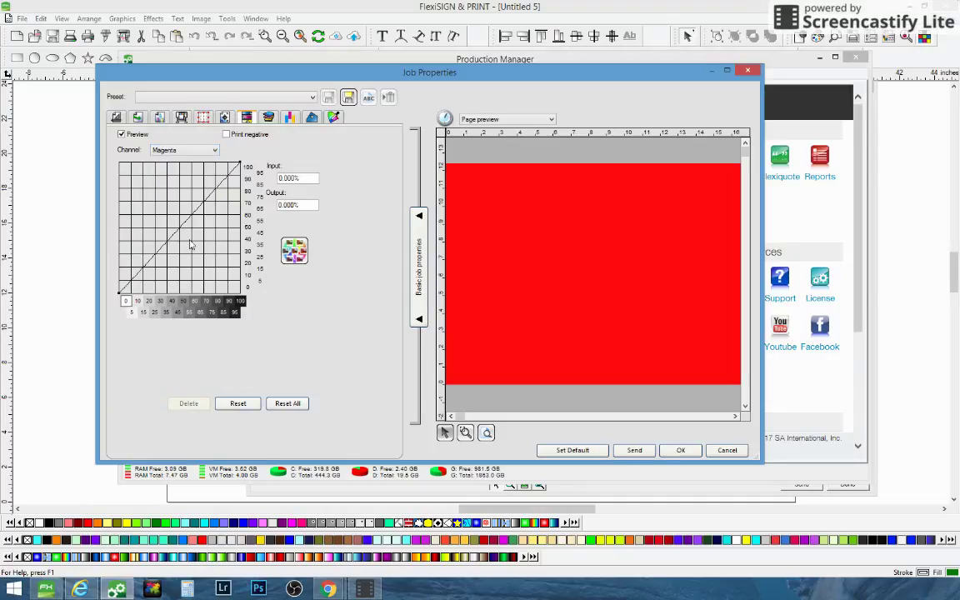
left_click(176, 228)
left_click_drag(175, 228, 165, 215)
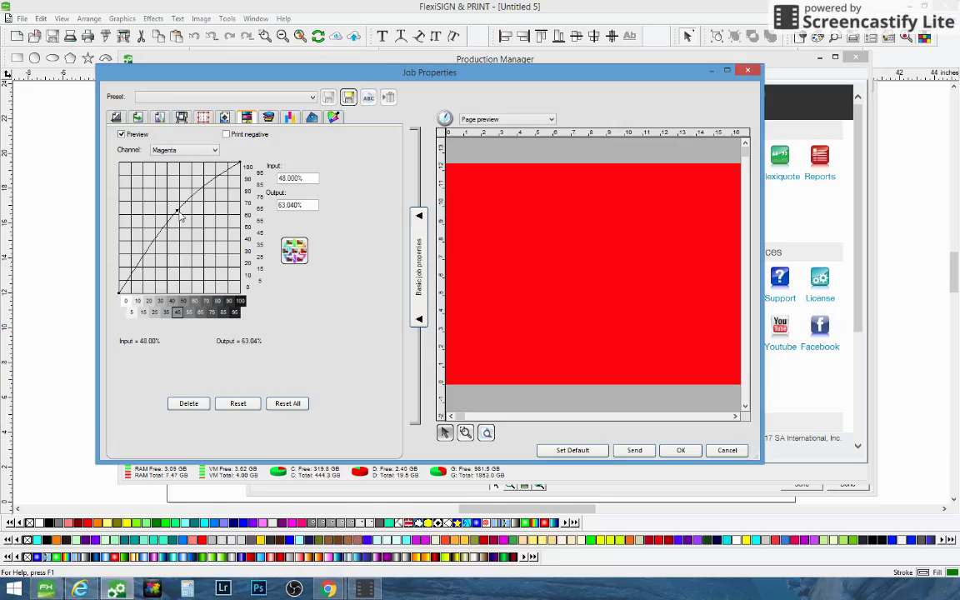
left_click_drag(178, 215, 159, 208)
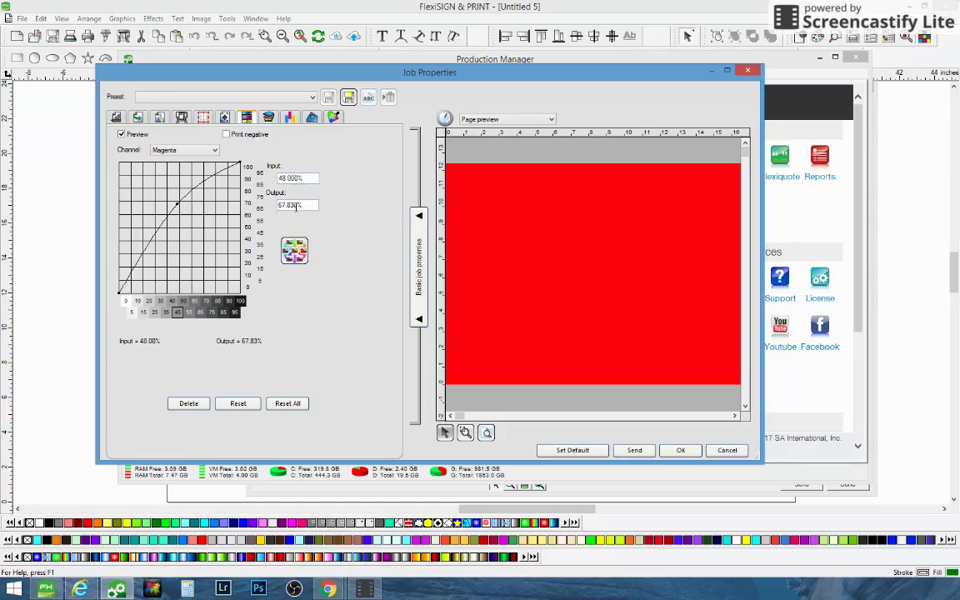
Save the job's current settings, including color management and color adjustment, as a preset named "good red".
left_click(349, 98)
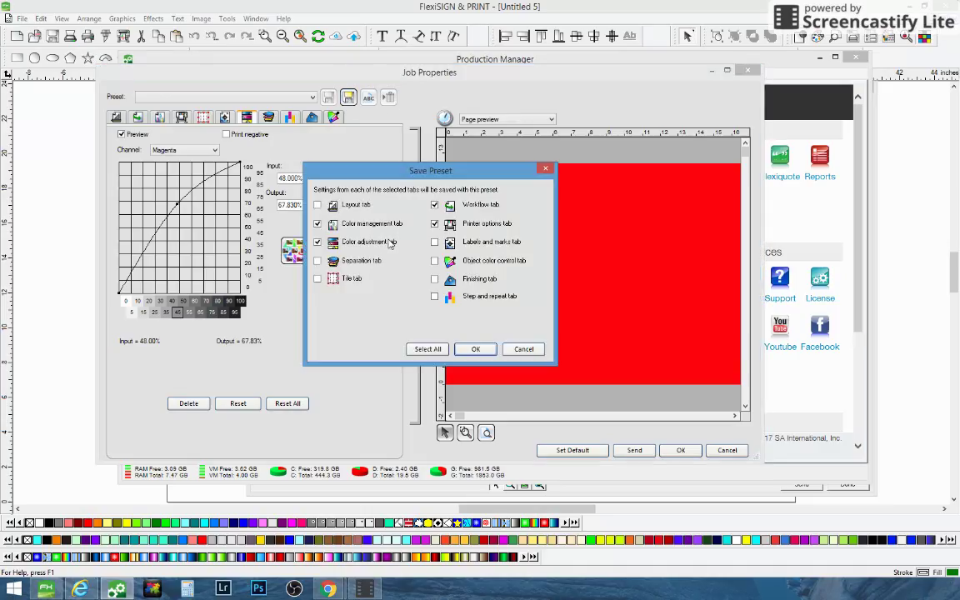
left_click(474, 349)
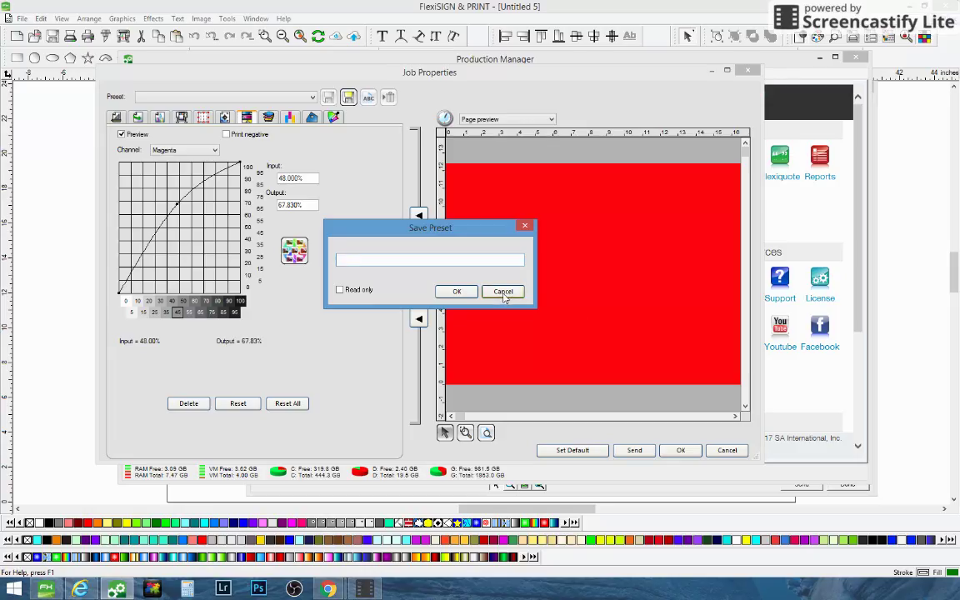
type("pd")
left_click(454, 290)
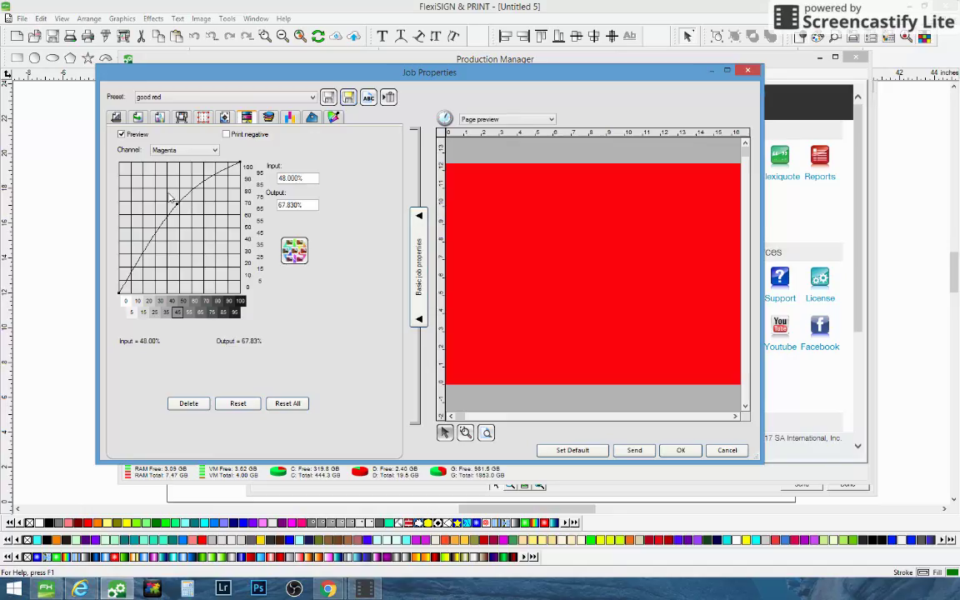
Reset the magenta curve and choose the More Red variation twice with a larger amount of adjustment.
left_click(237, 403)
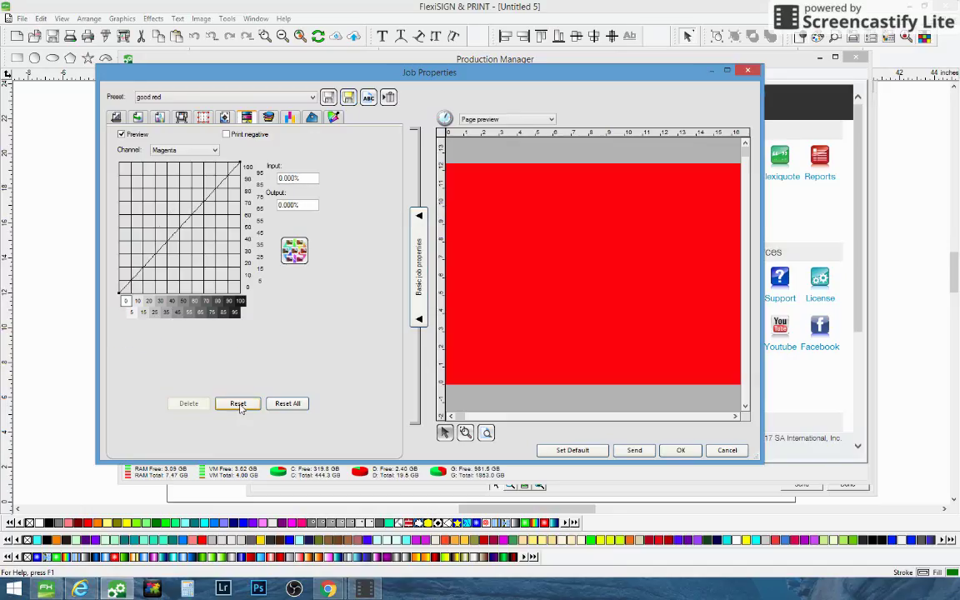
left_click(294, 252)
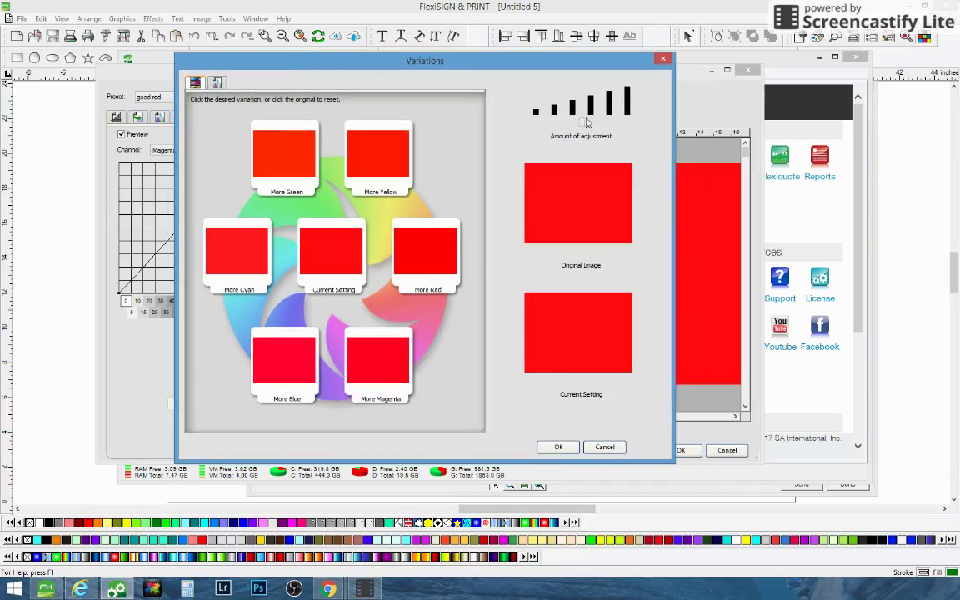
left_click_drag(585, 125, 597, 126)
left_click(421, 268)
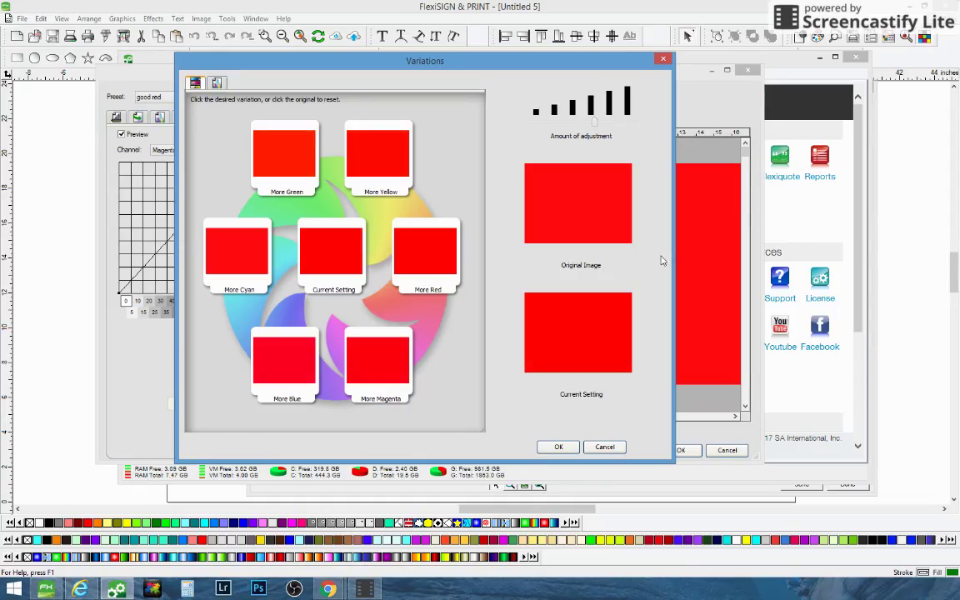
left_click(415, 263)
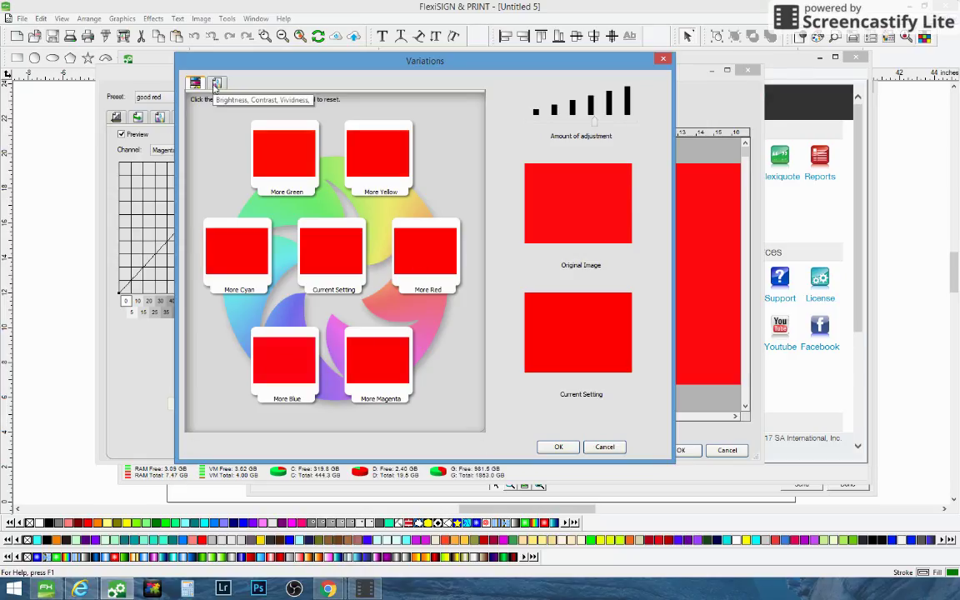
Try the Darker brightness variation with a smaller amount of adjustment, and discard the variations.
left_click(216, 86)
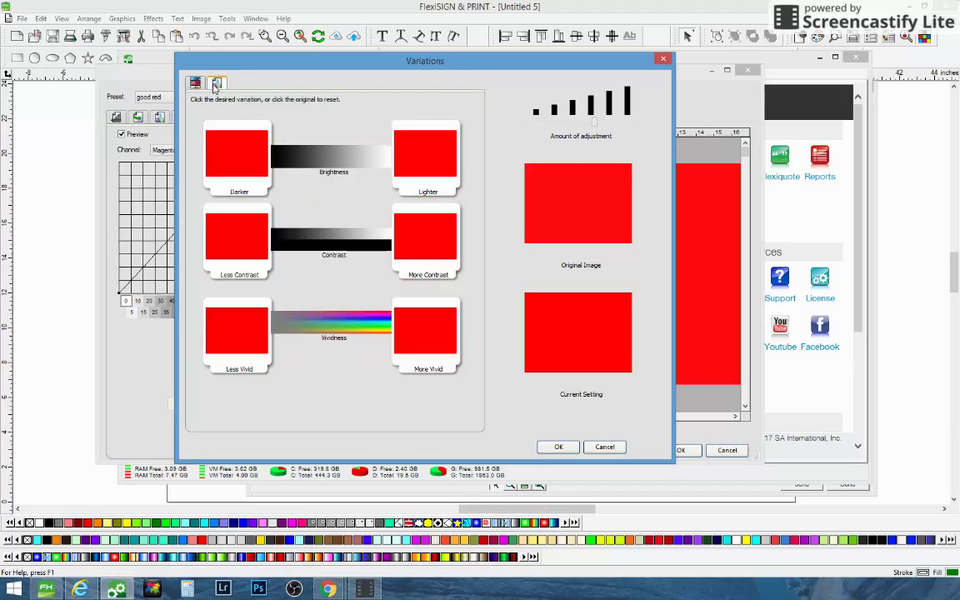
left_click(239, 169)
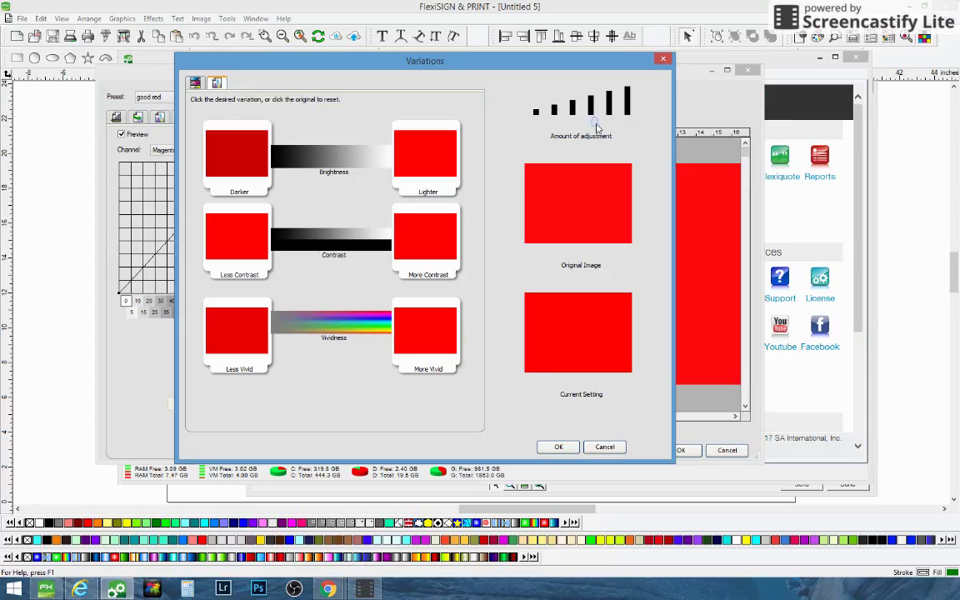
left_click(536, 110)
left_click_drag(586, 125, 515, 125)
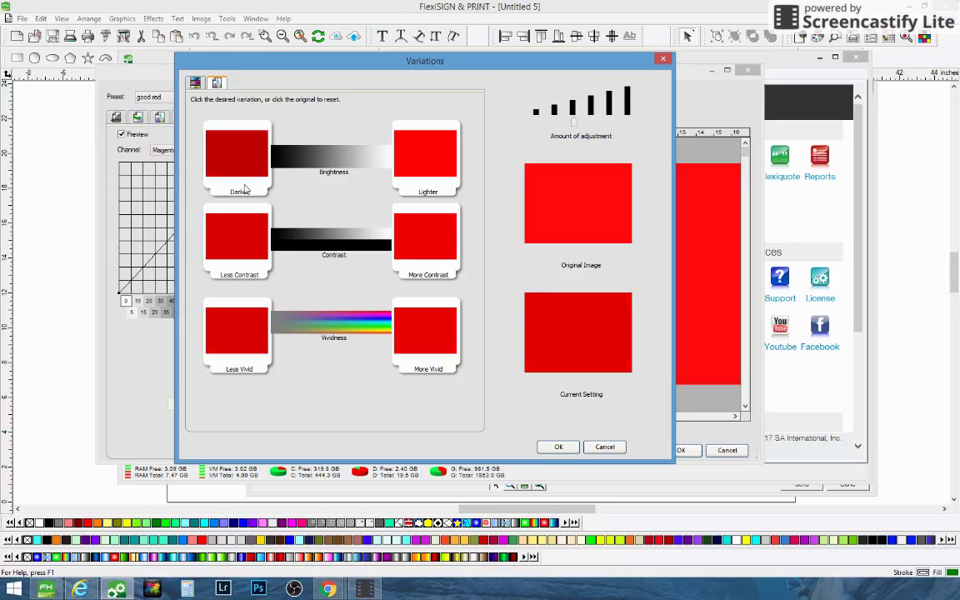
left_click(606, 447)
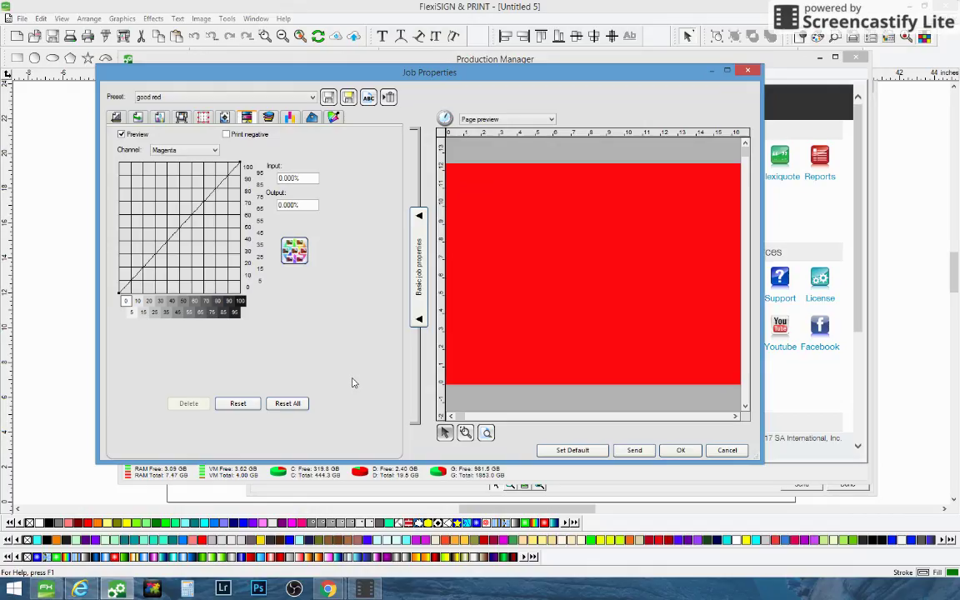
Try raising the Magenta curve to 66.52% output at 52% input, and close the job properties without keeping the change.
left_click(182, 228)
left_click_drag(185, 230, 156, 192)
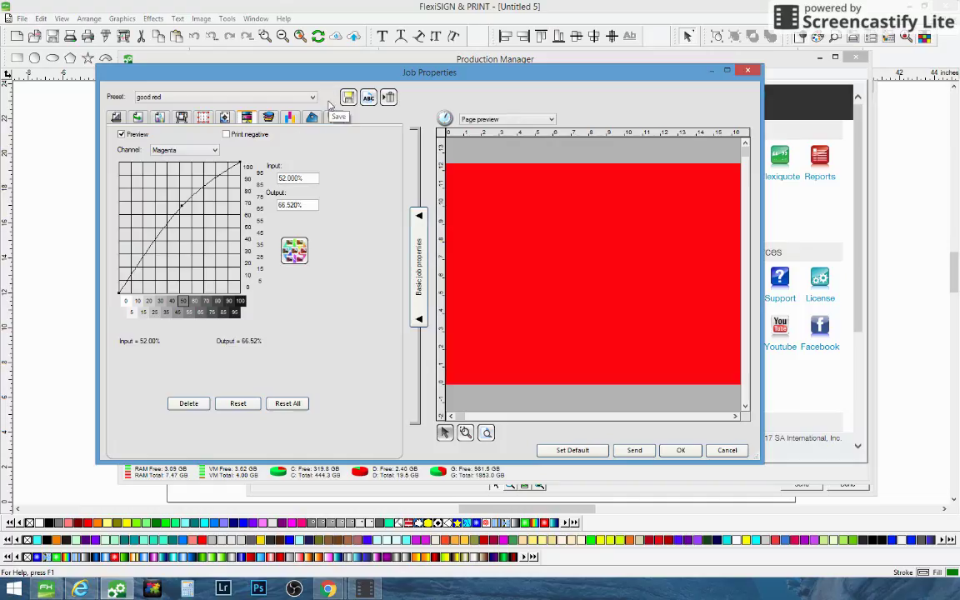
left_click(727, 449)
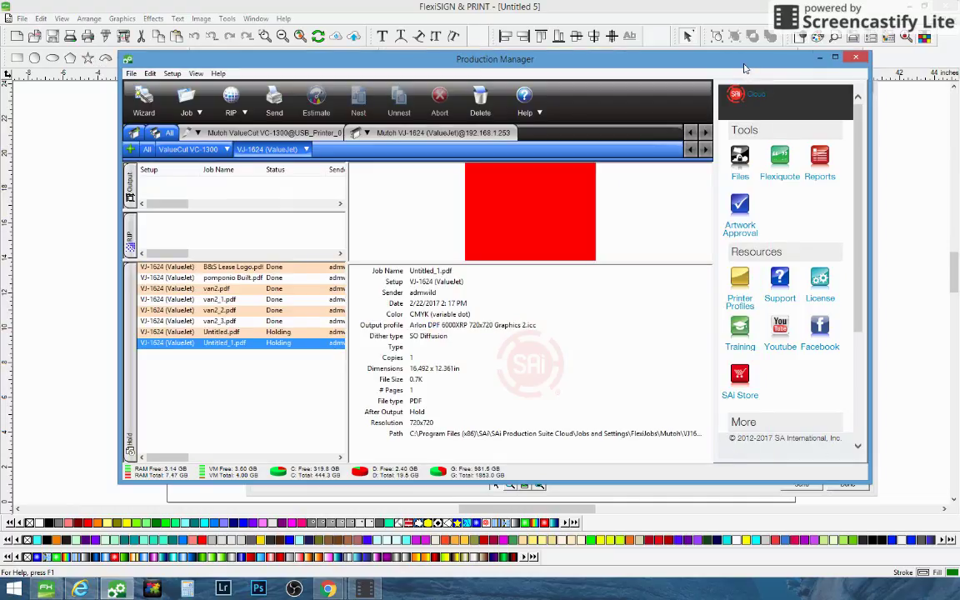
Close Production Manager and the current print setup, and reopen RIP and Print for the selected red rectangle.
left_click(856, 58)
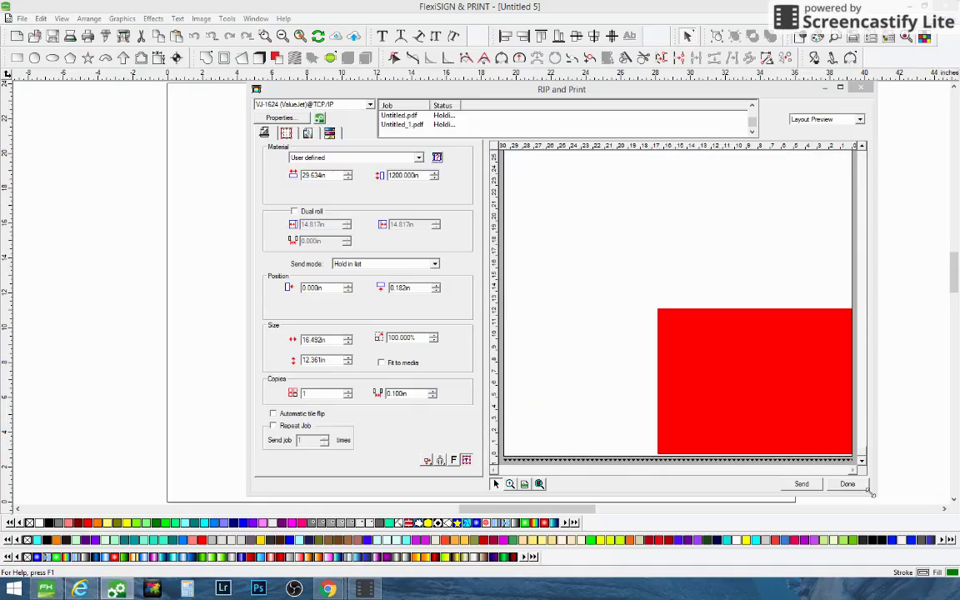
key("Escape")
left_click_drag(210, 166, 621, 412)
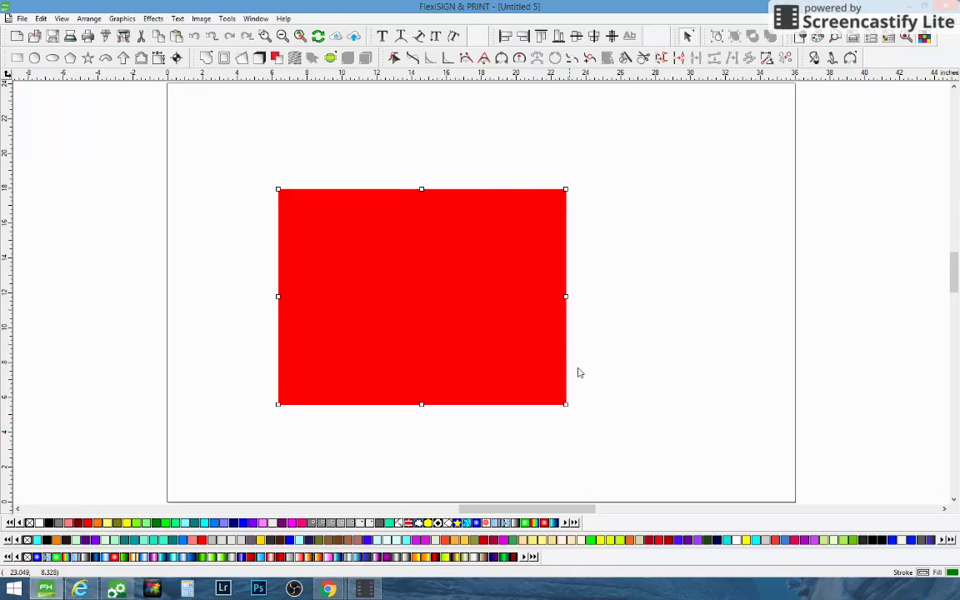
left_click(124, 36)
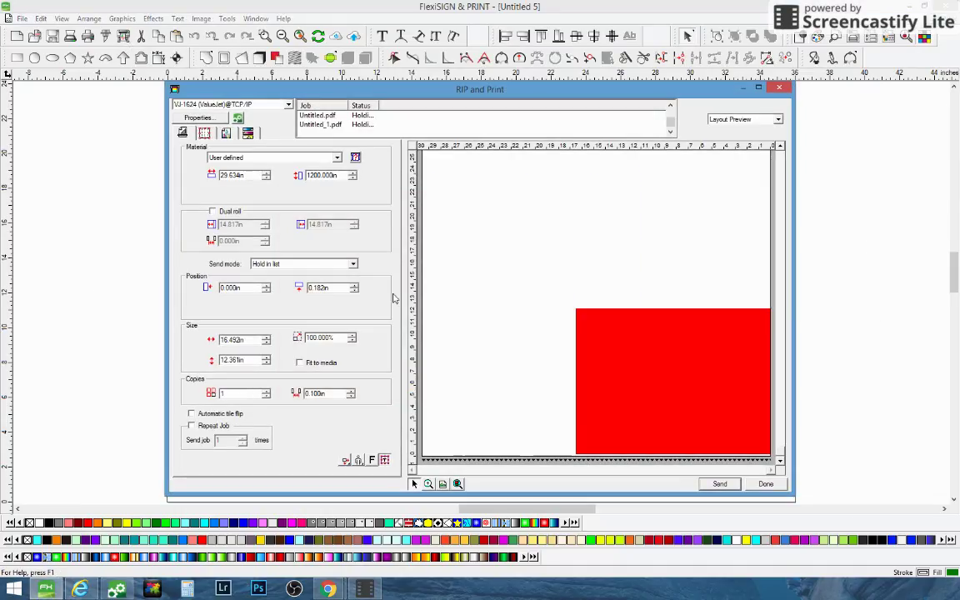
Apply the "good red" preset to the output settings and send the rectangle to the VJ-1624 using the Hold in list mode.
left_click(308, 157)
left_click(249, 183)
left_click(226, 138)
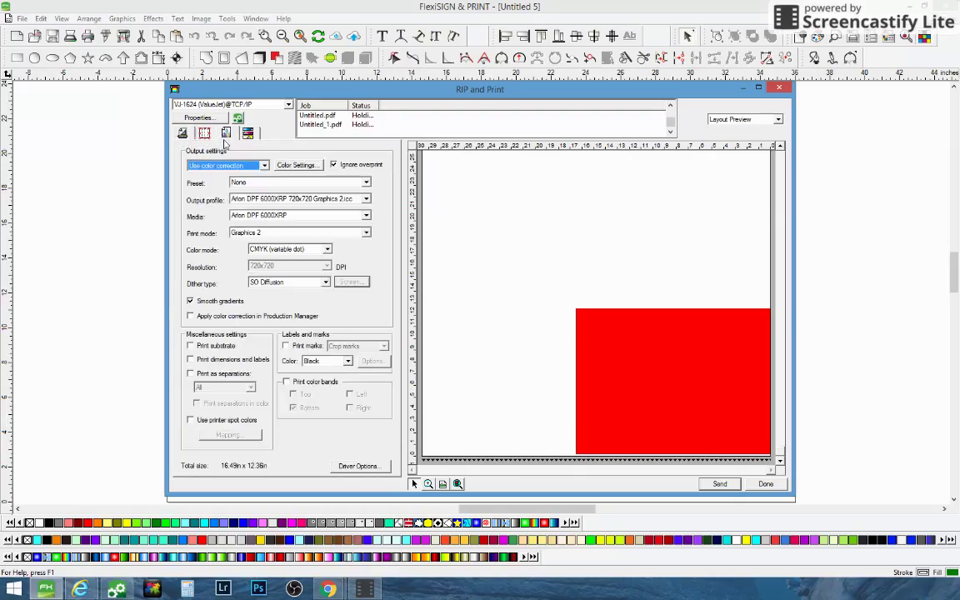
left_click(365, 183)
left_click(366, 184)
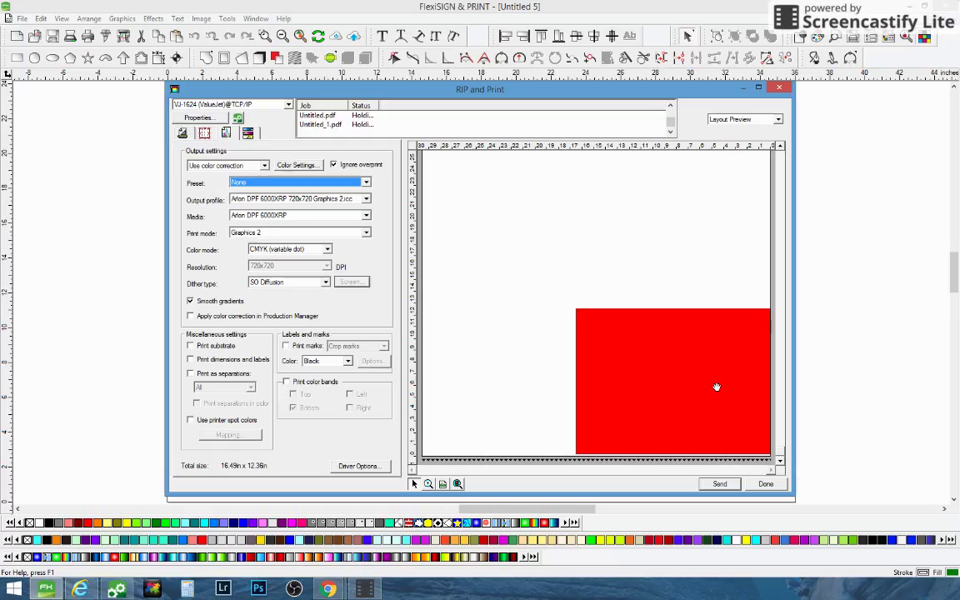
left_click(366, 183)
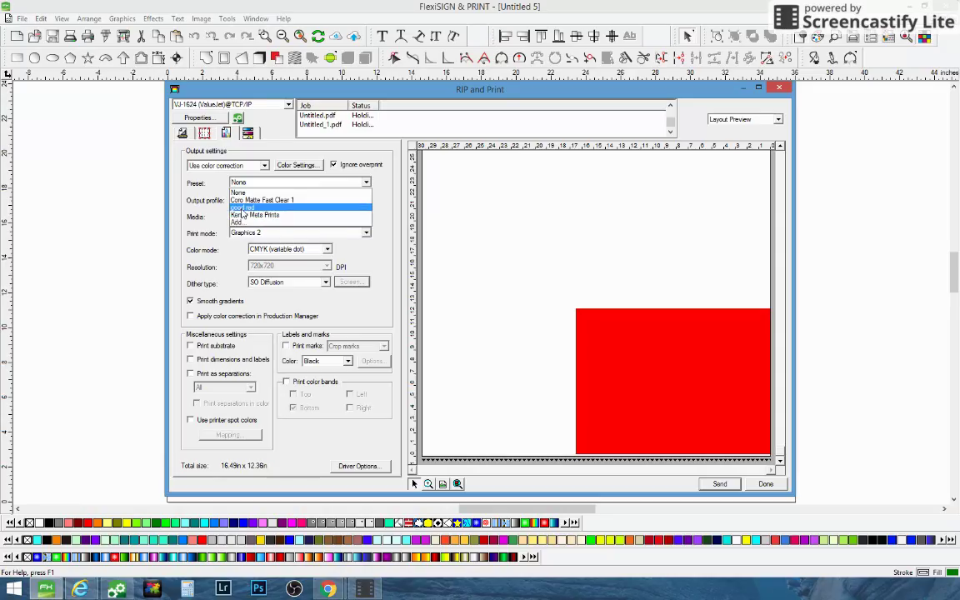
left_click(242, 208)
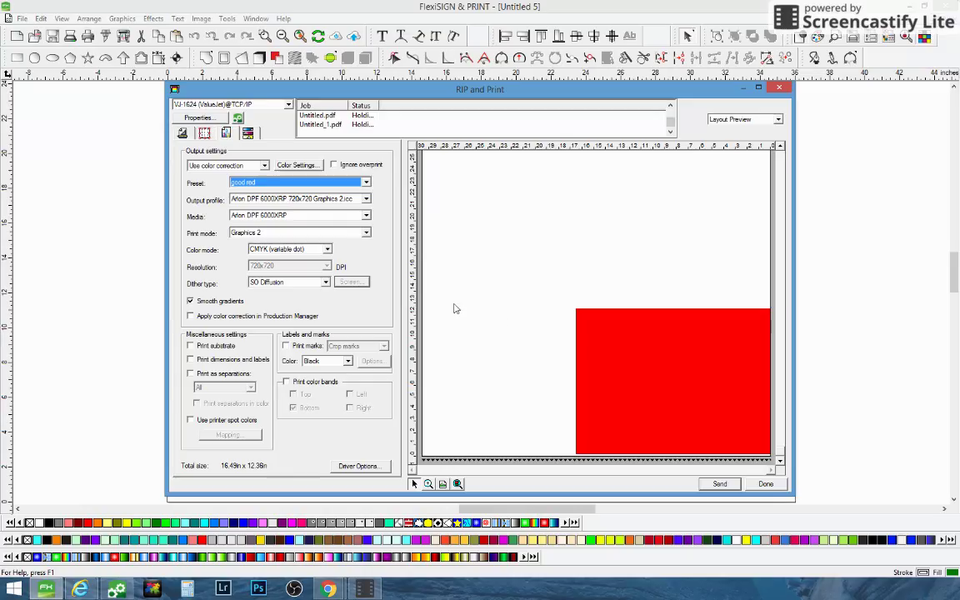
left_click(720, 484)
left_click(765, 483)
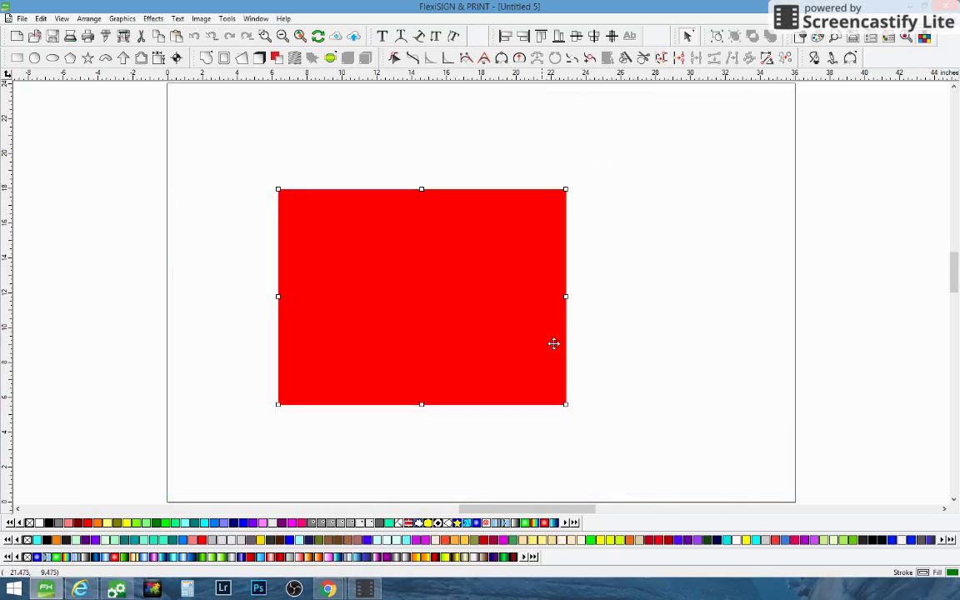
left_click(736, 306)
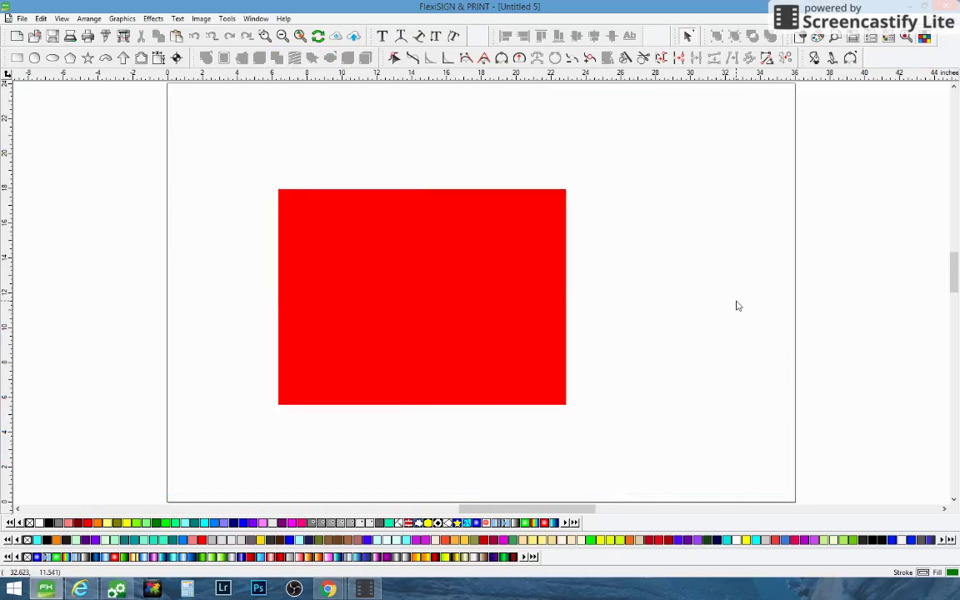
left_click_drag(221, 153, 600, 418)
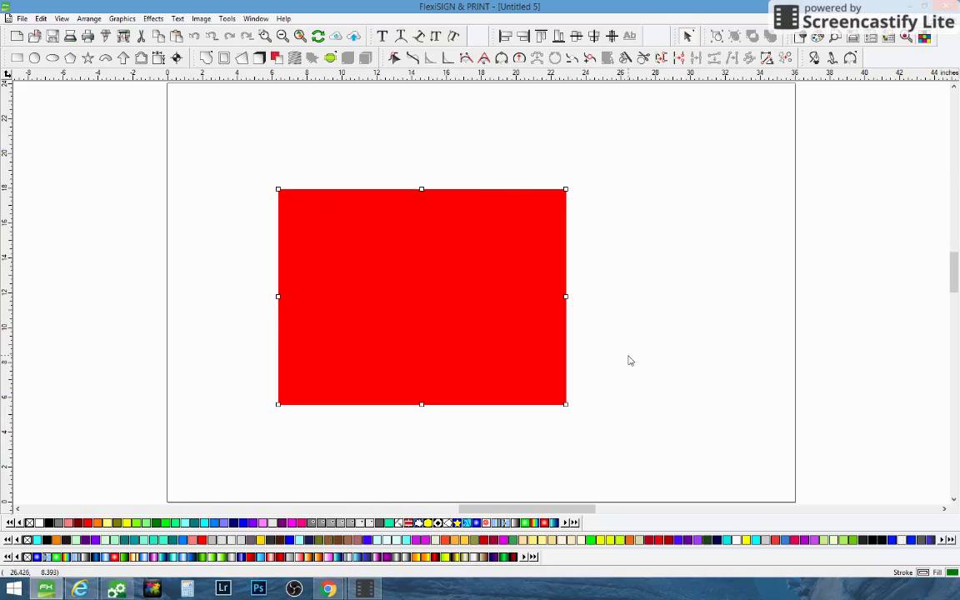
left_click_drag(593, 170, 237, 439)
left_click_drag(234, 156, 564, 328)
left_click_drag(641, 434, 640, 437)
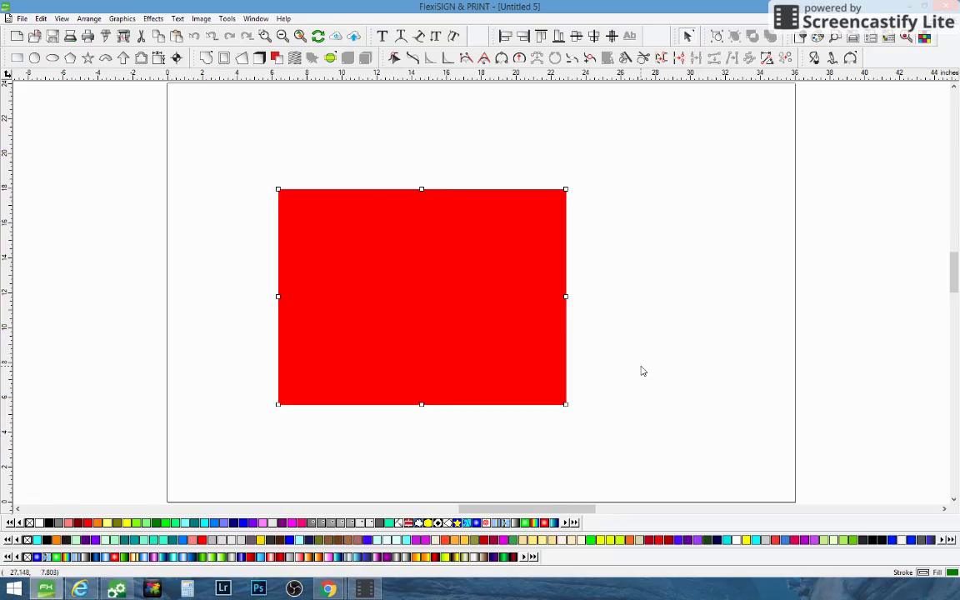